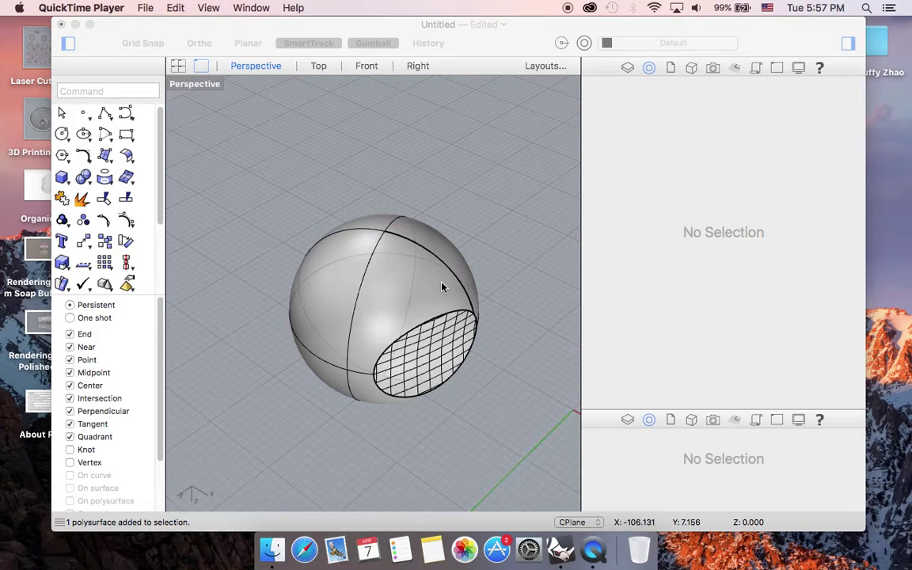
- Switch to Rhinoceros, then check the cut sphere's object type and inspect its gridded opening from different angles
{"action": "left_click", "coordinate": [483, 45]}
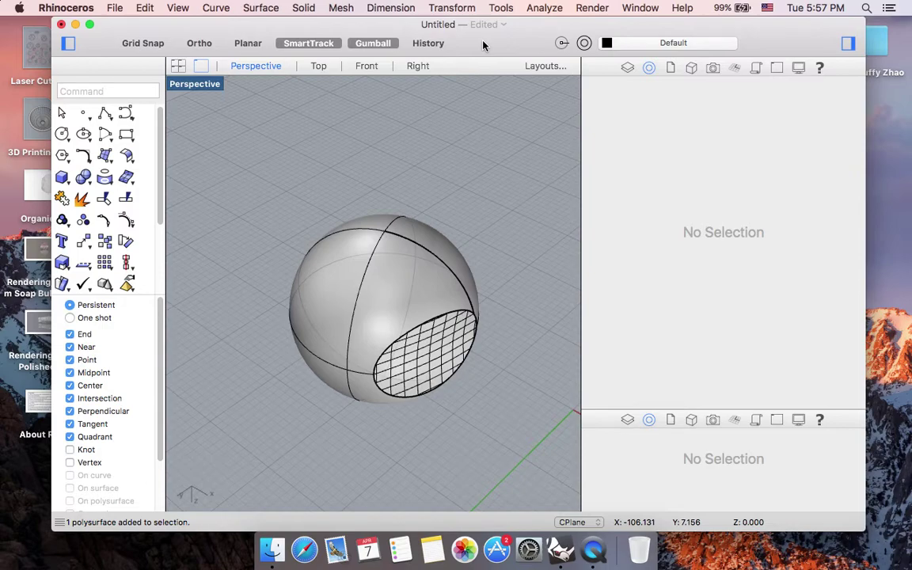
{"action": "left_click", "coordinate": [402, 330]}
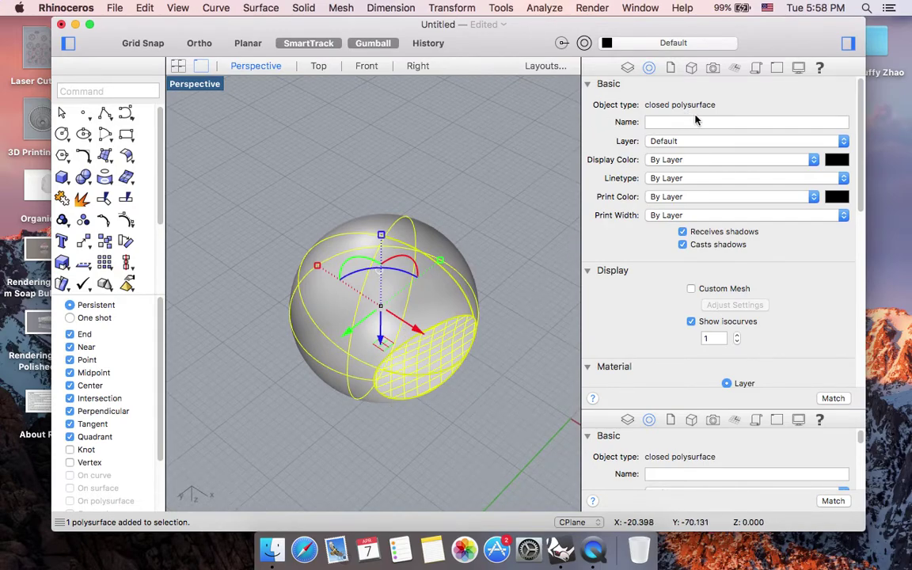
{"action": "left_click", "coordinate": [490, 311]}
{"action": "right_click_drag", "start_coordinate": [491, 312], "coordinate": [499, 337]}
{"action": "scroll", "coordinate": [499, 337], "scroll_direction": "left", "scroll_amount": 5}
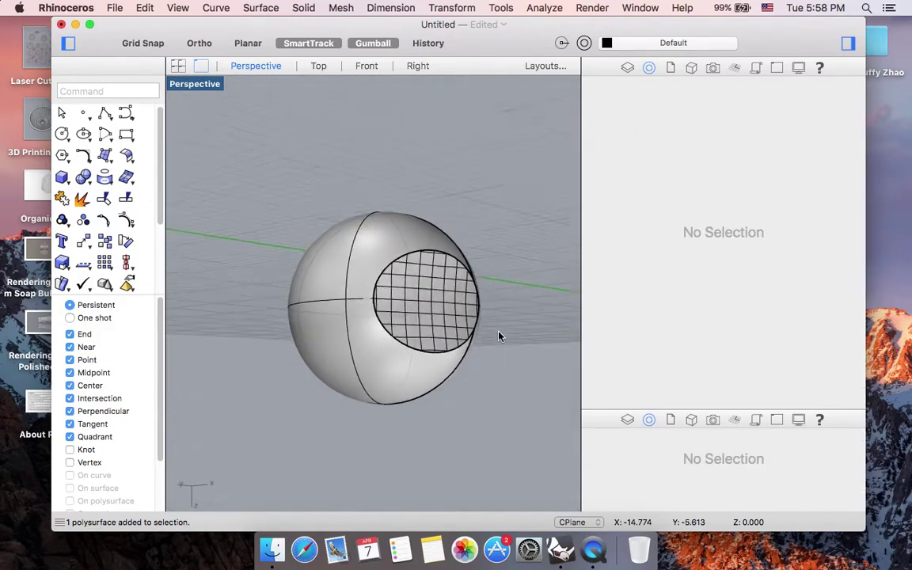
{"action": "scroll", "coordinate": [499, 336], "scroll_direction": "up", "scroll_amount": 3}
{"action": "scroll", "coordinate": [499, 337], "scroll_direction": "down", "scroll_amount": 5}
{"action": "scroll", "coordinate": [499, 336], "scroll_direction": "down", "scroll_amount": 2}
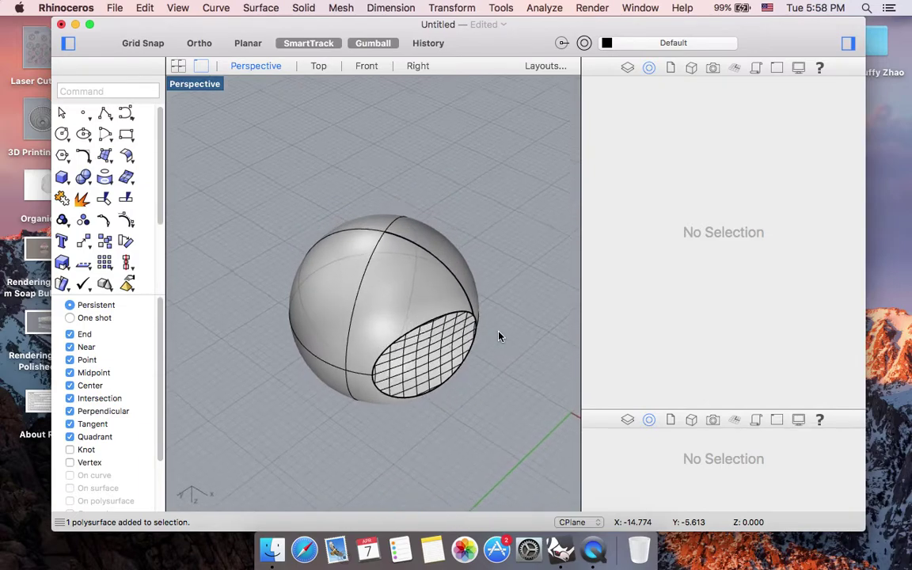
{"action": "scroll", "coordinate": [499, 336], "scroll_direction": "left", "scroll_amount": 3}
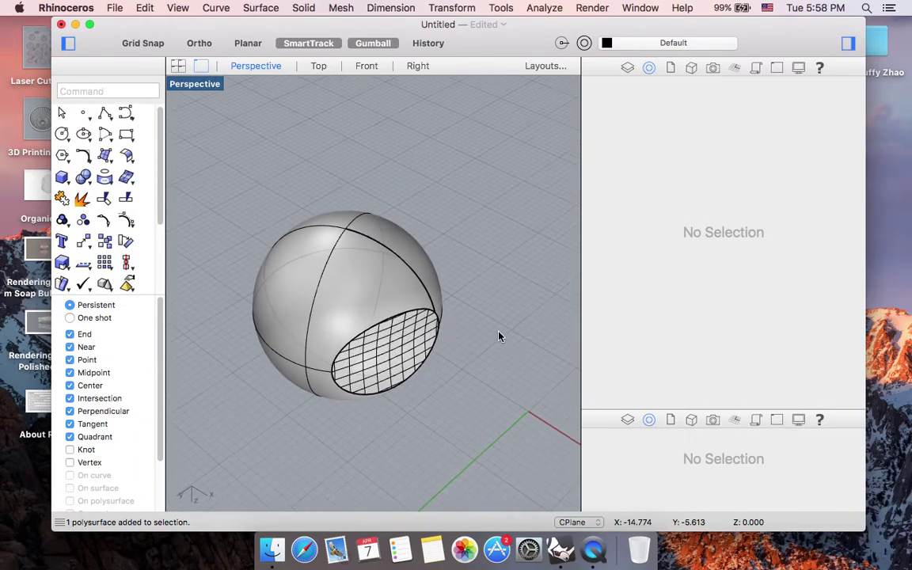
{"action": "scroll", "coordinate": [395, 285], "scroll_direction": "right", "scroll_amount": 3}
{"action": "scroll", "coordinate": [393, 285], "scroll_direction": "down", "scroll_amount": 1}
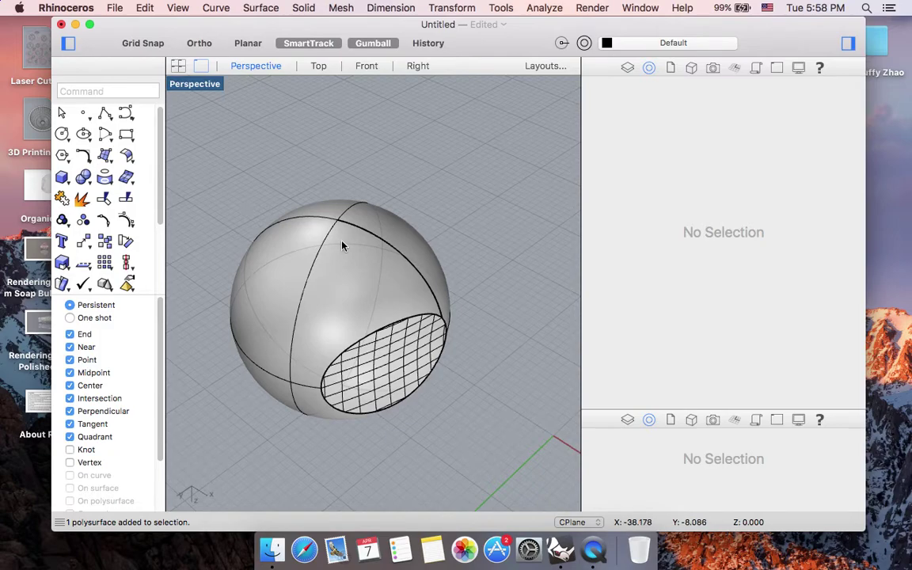
- Select the sphere and start exporting only the selected object, with sphere as the file name
{"action": "left_click", "coordinate": [350, 259]}
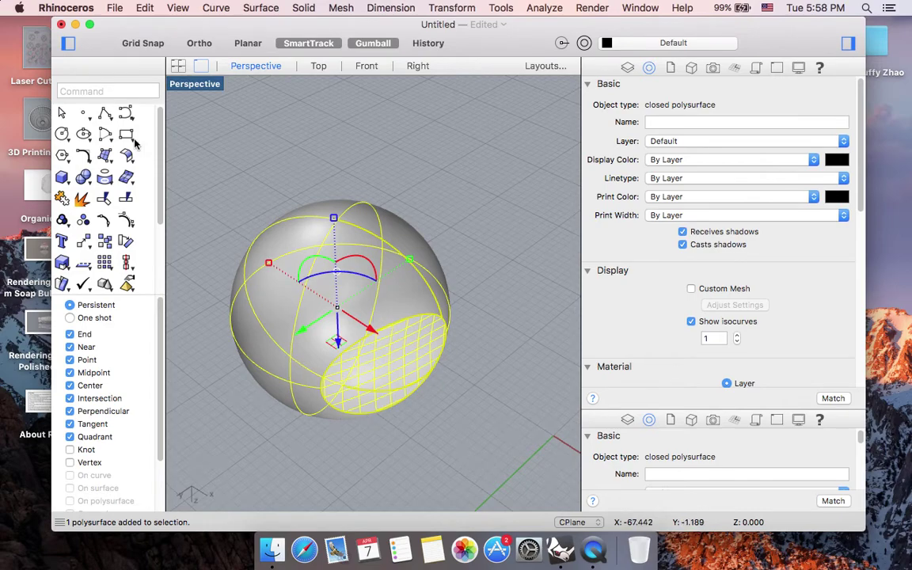
{"action": "left_click", "coordinate": [114, 7]}
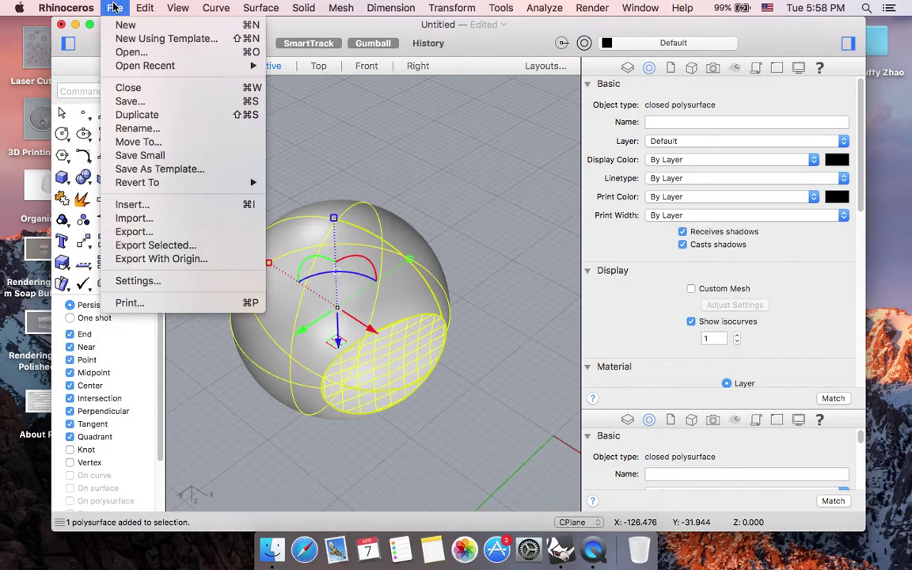
{"action": "left_click", "coordinate": [177, 246]}
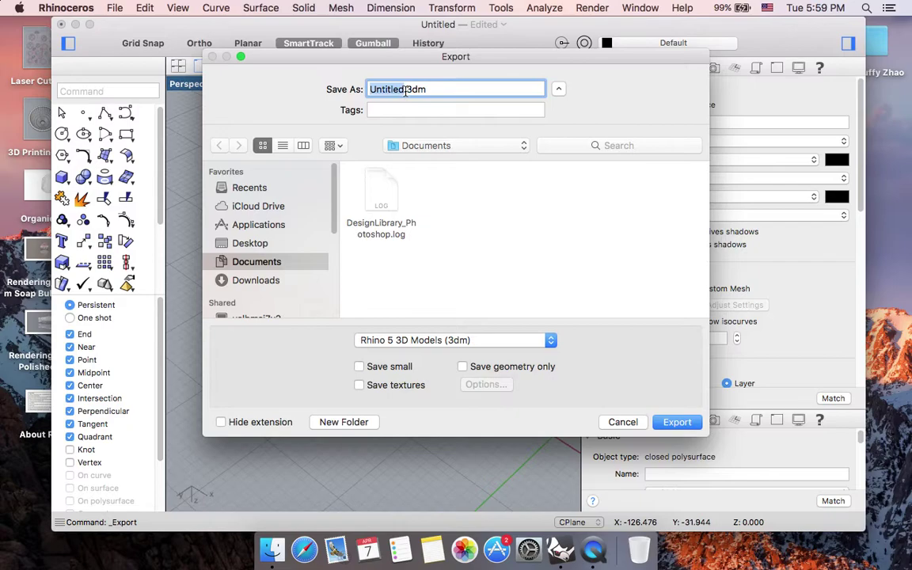
{"action": "type", "text": "sphere"}
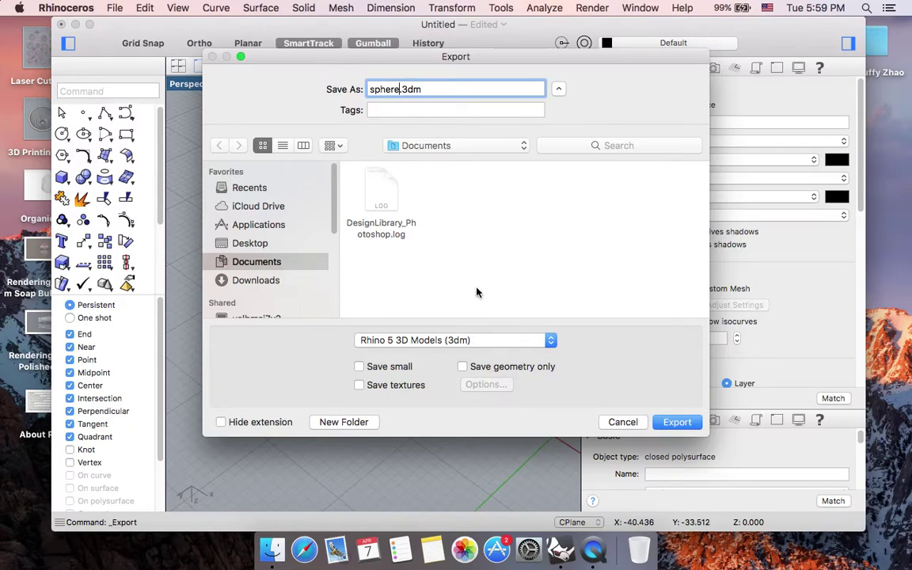
- Export it to Documents in STL (Stereolithography) format, accepting the 0.01 mm mesh tolerance and Binary file type without open objects
{"action": "left_click", "coordinate": [550, 342]}
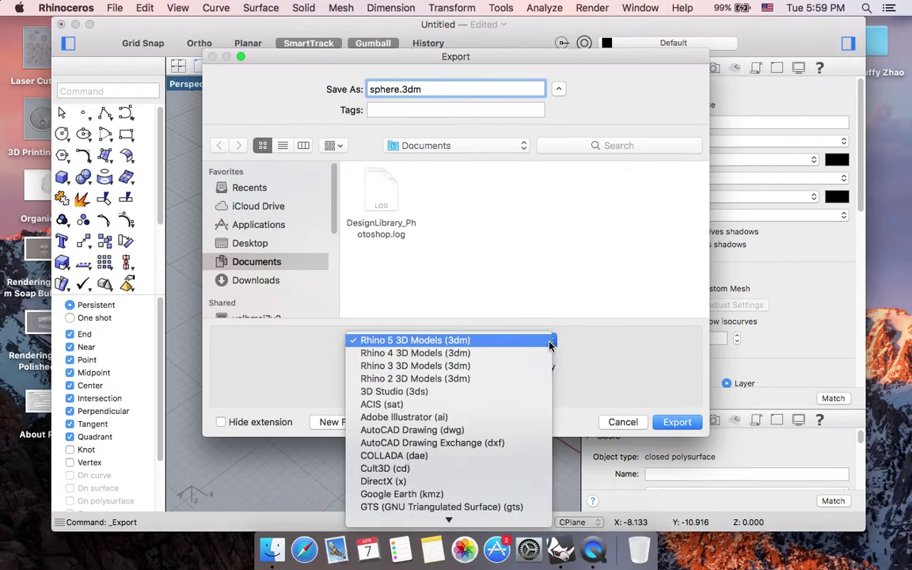
{"action": "scroll", "coordinate": [530, 403], "scroll_direction": "down", "scroll_amount": 5}
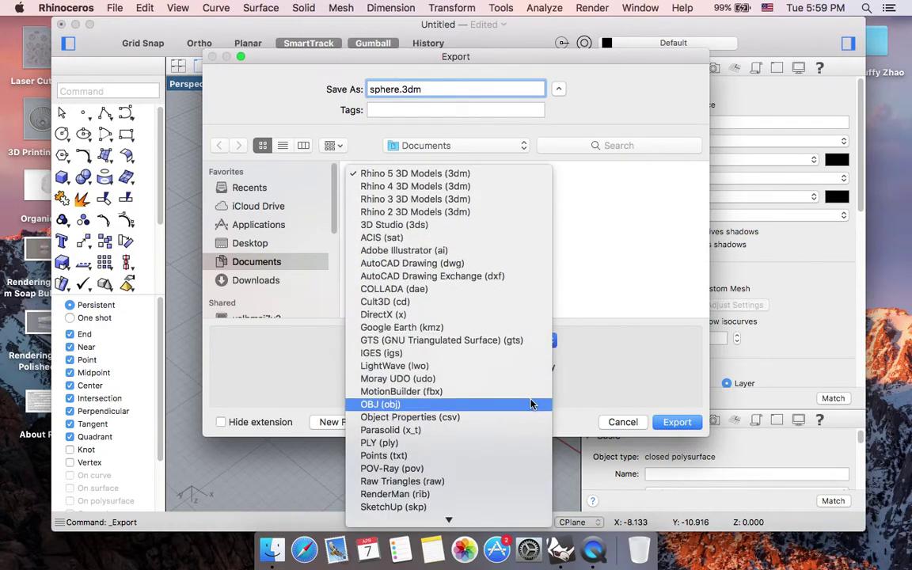
{"action": "scroll", "coordinate": [464, 403], "scroll_direction": "down", "scroll_amount": 4}
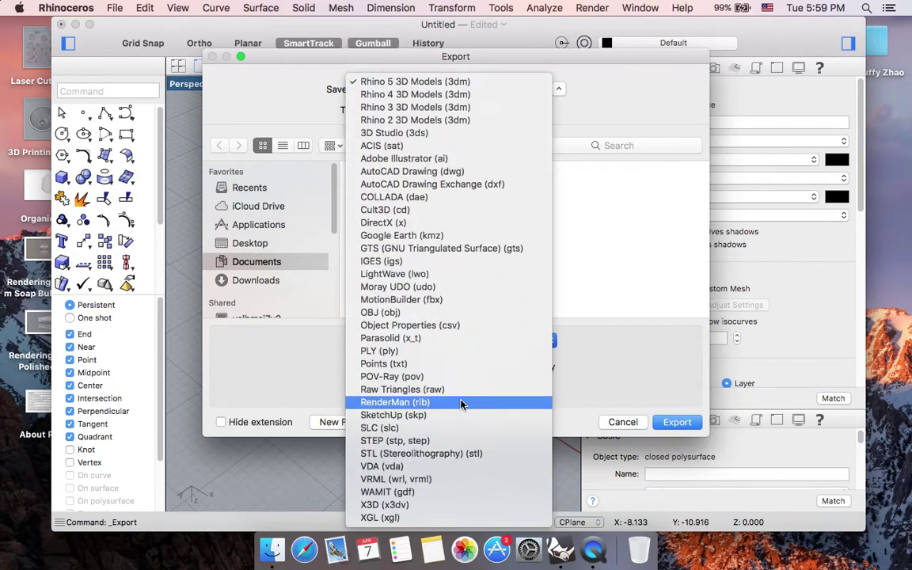
{"action": "left_click", "coordinate": [492, 459]}
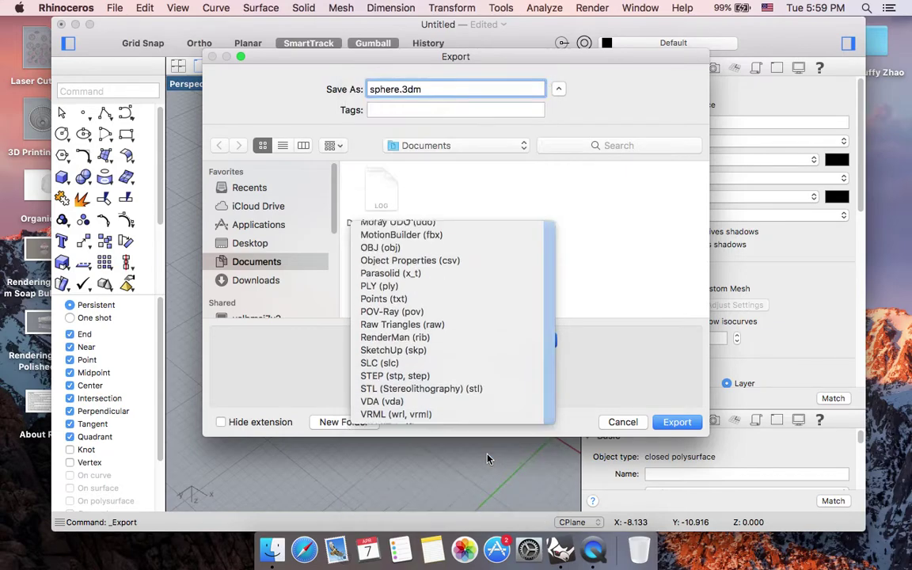
{"action": "left_click", "coordinate": [677, 423]}
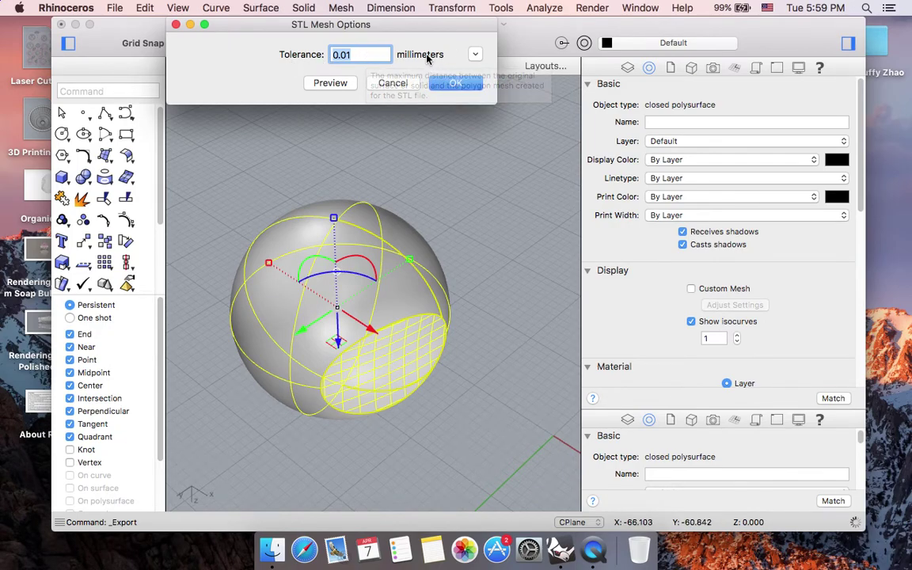
{"action": "left_click", "coordinate": [457, 82]}
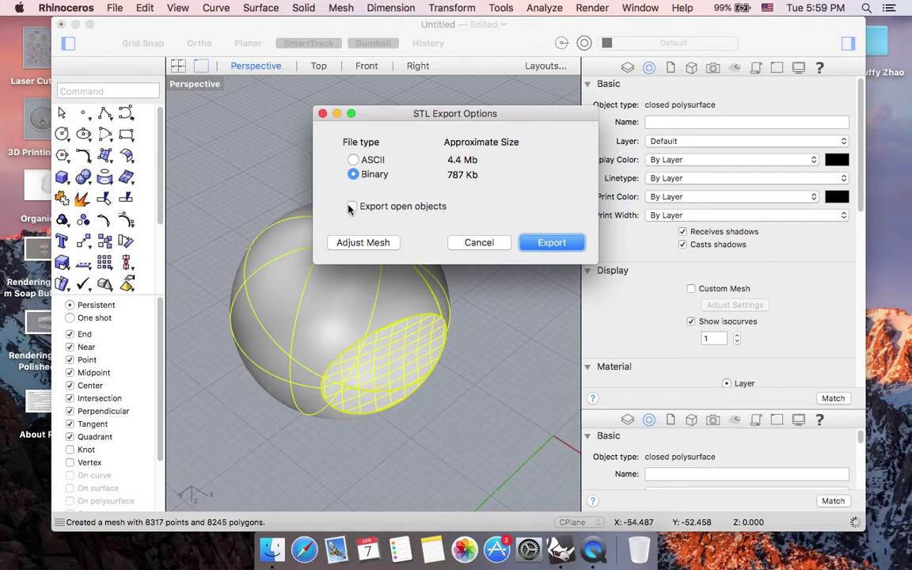
{"action": "left_click", "coordinate": [553, 244]}
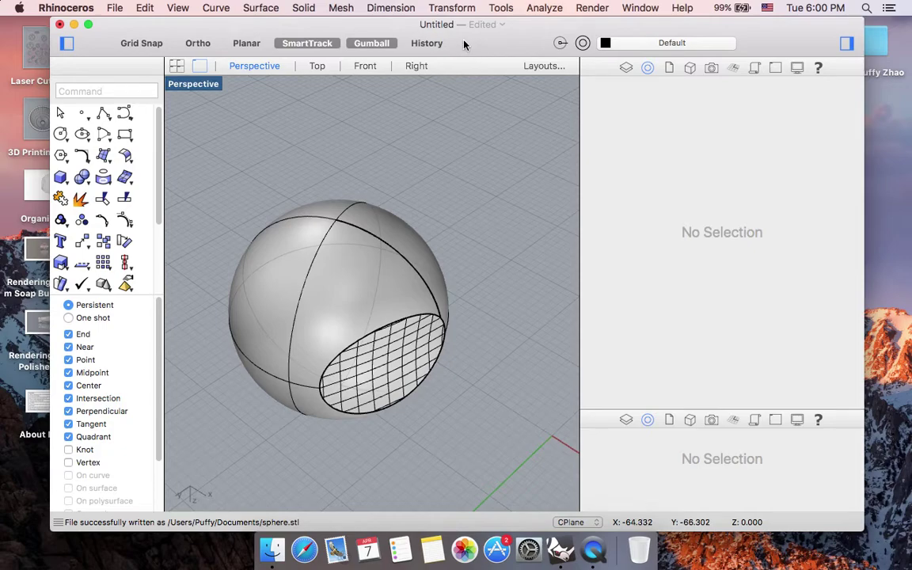
- Save the model in the Documents folder as sphere.3dm
{"action": "left_click", "coordinate": [115, 7]}
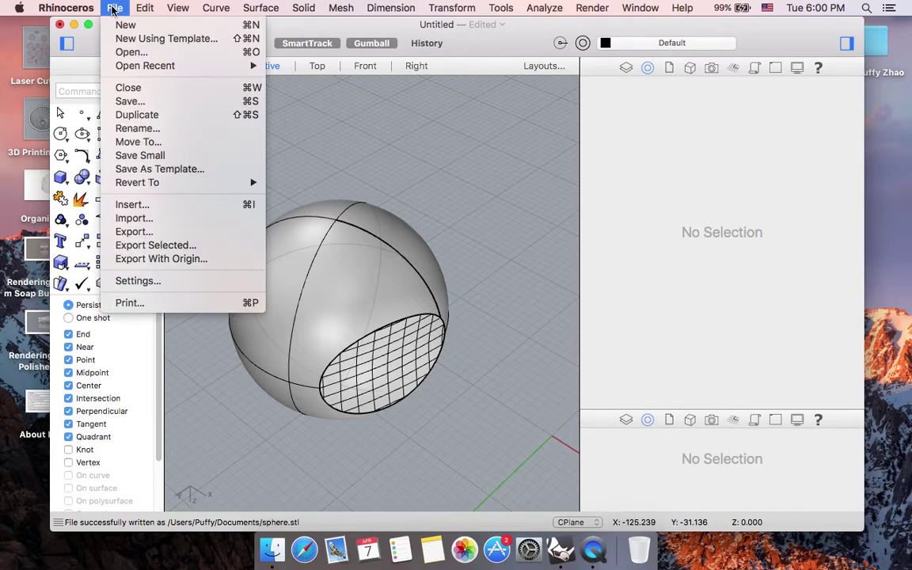
{"action": "left_click", "coordinate": [189, 103]}
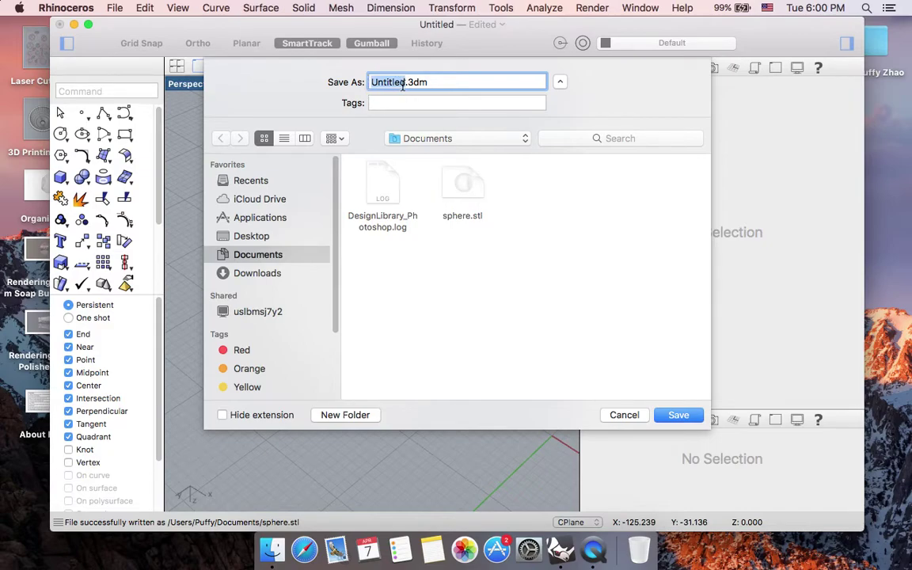
{"action": "type", "text": "shere"}
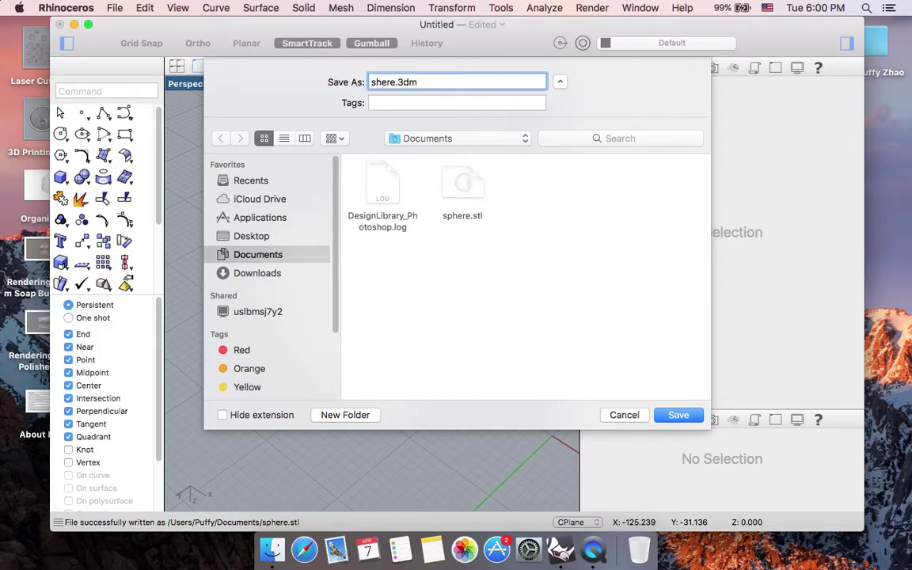
{"action": "key", "text": "BackSpace"}
{"action": "key", "text": "BackSpace"}
{"action": "key", "text": "BackSpace"}
{"action": "key", "text": "BackSpace"}
{"action": "key", "text": "BackSpace"}
{"action": "type", "text": "sphere"}
{"action": "left_click", "coordinate": [678, 415]}
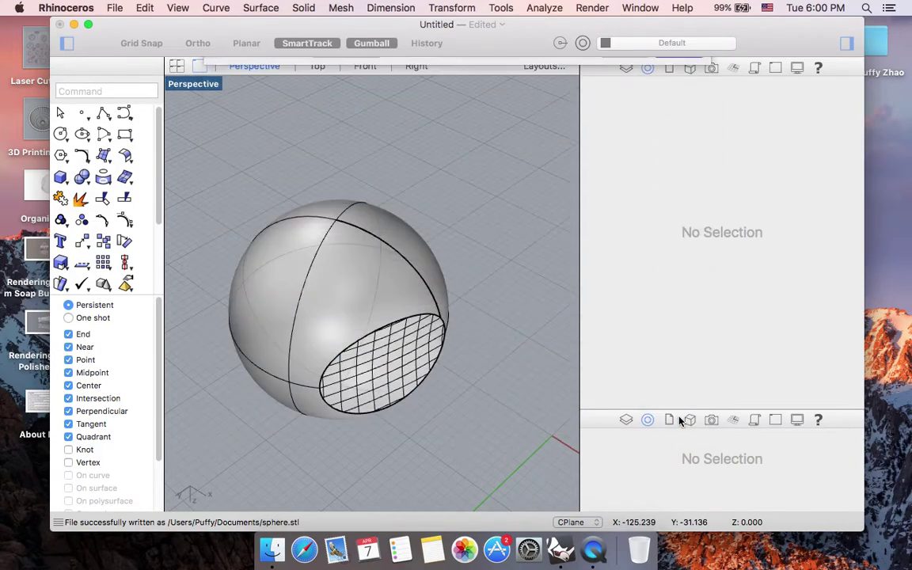